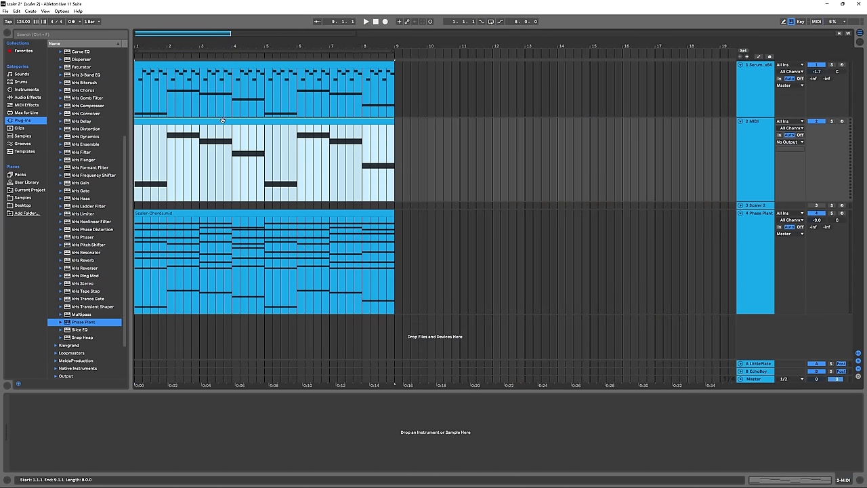
# - Preview the finished demo's Scaler-Chords clip, then switch to the starting Serum and Phase Plant set
pyautogui.moveTo(218, 121)
pyautogui.mouseDown()
pyautogui.moveTo(252, 122)
pyautogui.moveTo(218, 121)
pyautogui.mouseUp()
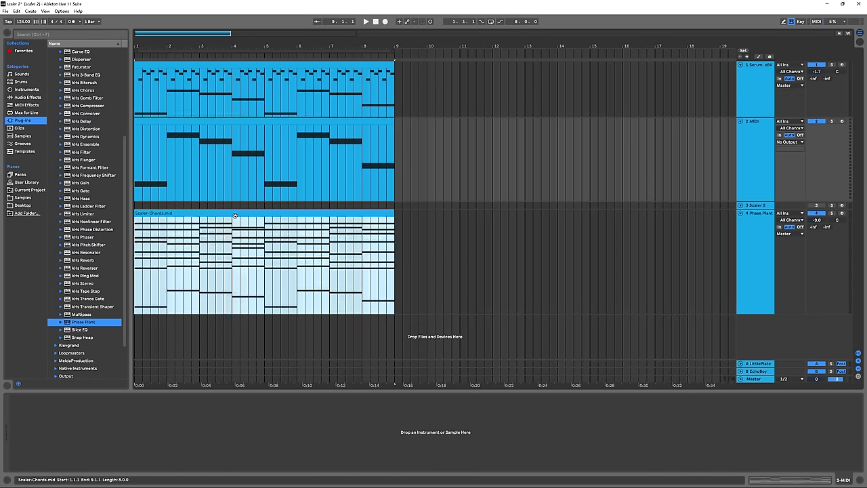
pyautogui.moveTo(232, 215)
pyautogui.mouseDown()
pyautogui.moveTo(249, 214)
pyautogui.moveTo(225, 214)
pyautogui.mouseUp()
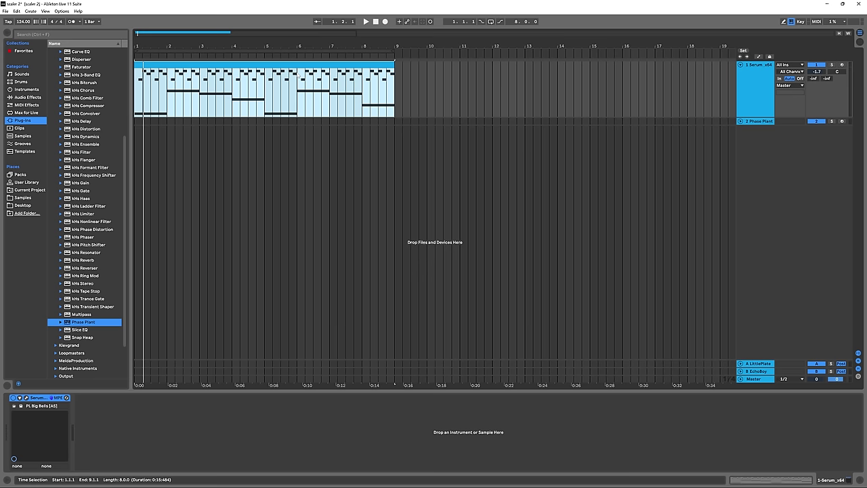
# - Play and stop the Serum arpeggio, then insert a new empty MIDI track
pyautogui.press('space')
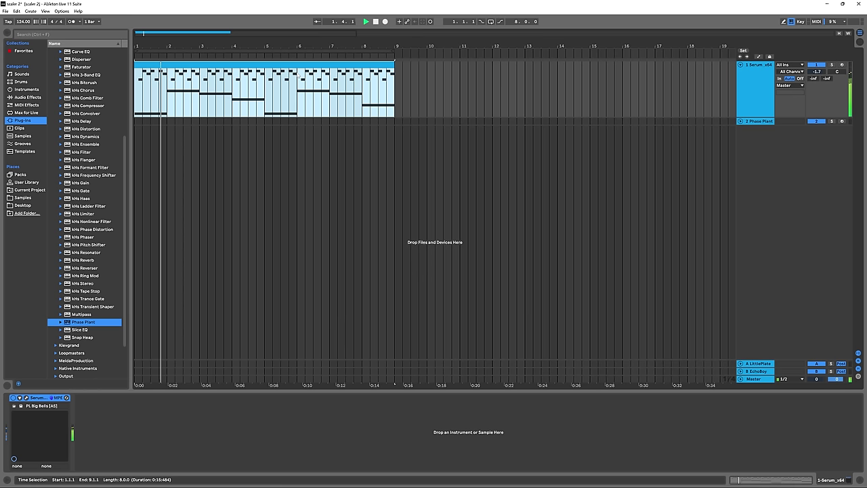
pyautogui.press('space')
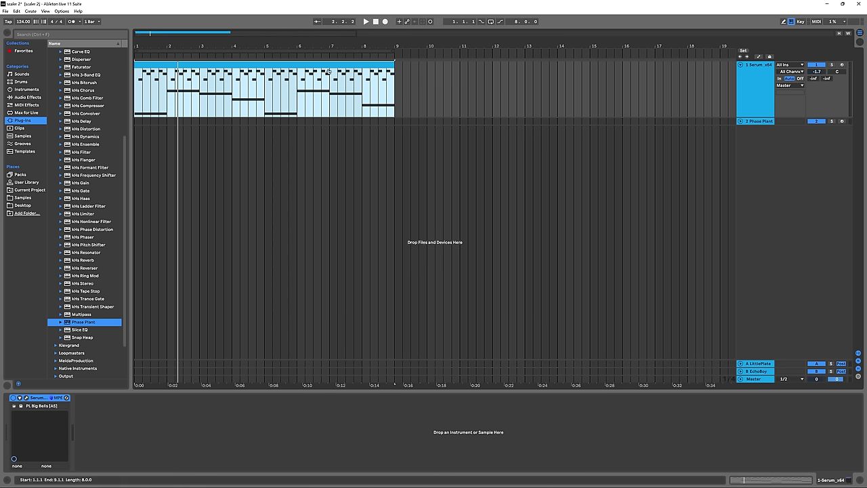
pyautogui.hotkey('ctrl', 'shift', 't')
# - Copy the Serum clip to the new MIDI track, keeping only bass notes C3, G#3, G3, F3, D#3
pyautogui.moveTo(332, 66); pyautogui.dragTo(308, 119)
pyautogui.doubleClick(308, 119)
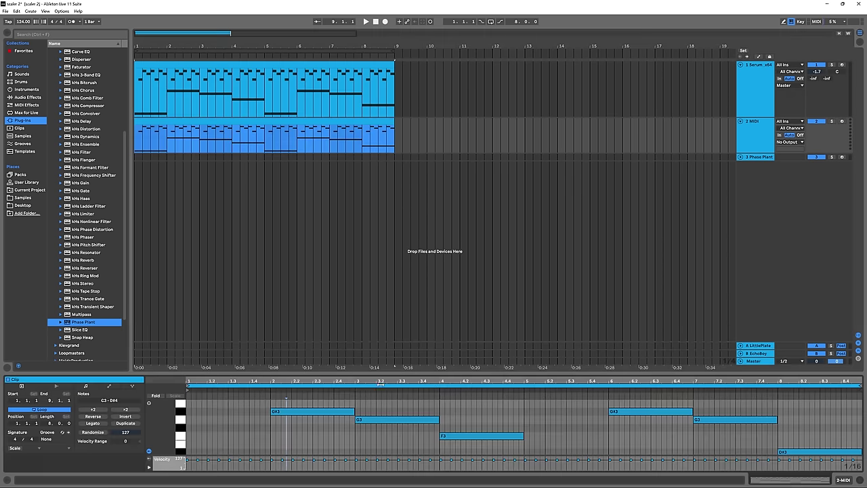
pyautogui.moveTo(377, 374); pyautogui.dragTo(366, 223)
pyautogui.scroll(5, 417, 327)
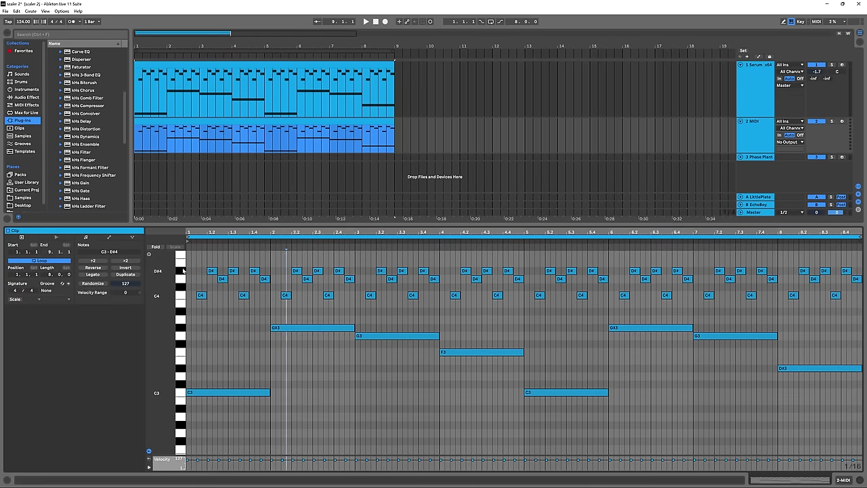
pyautogui.moveTo(181, 270); pyautogui.dragTo(184, 301)
pyautogui.press('Delete')
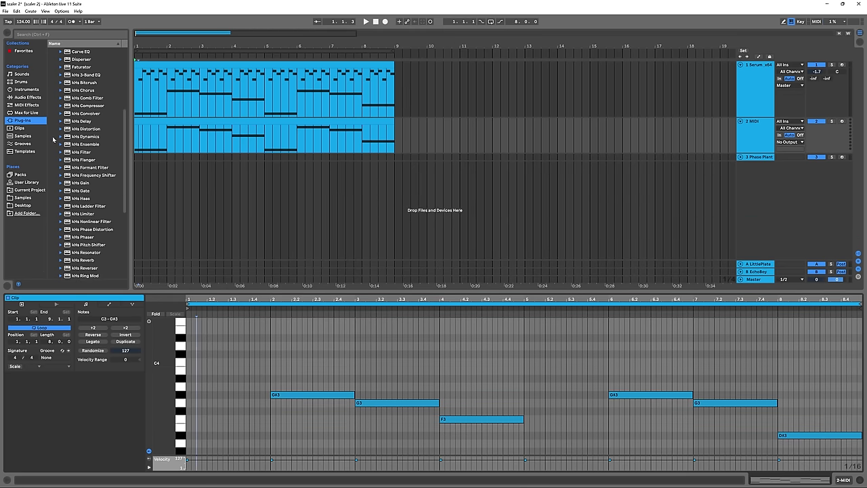
# - Search 'scaler', load Scaler 2 on the MIDI track and play the bass so it detects C Minor
pyautogui.click(45, 38)
pyautogui.write('scaler')
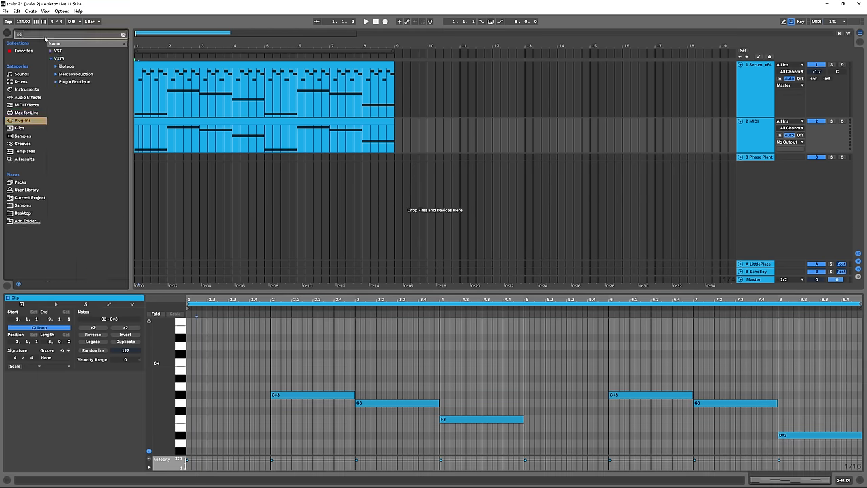
pyautogui.doubleClick(82, 74)
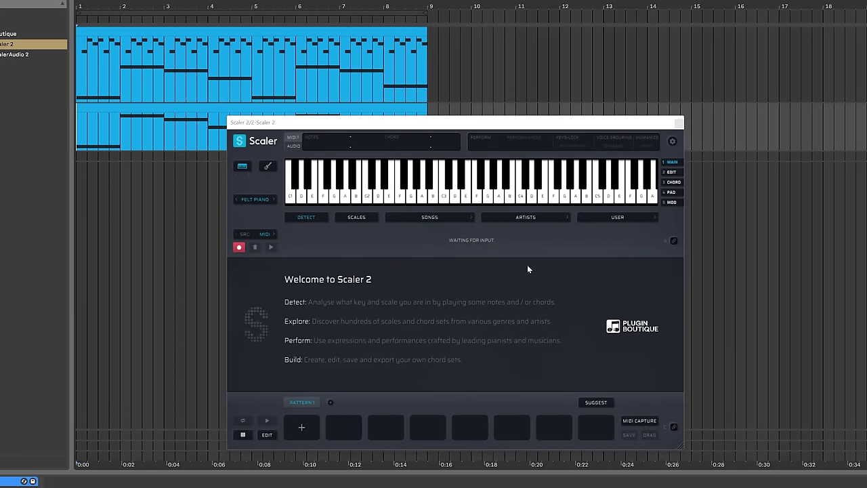
pyautogui.press('space')
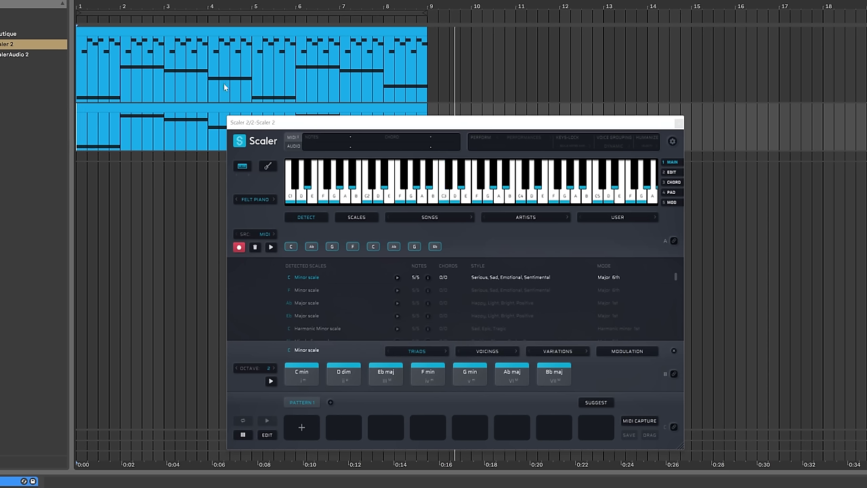
# - Stop Scaler's note detection and audition the C min, Ab maj and G min triads
pyautogui.click(240, 248)
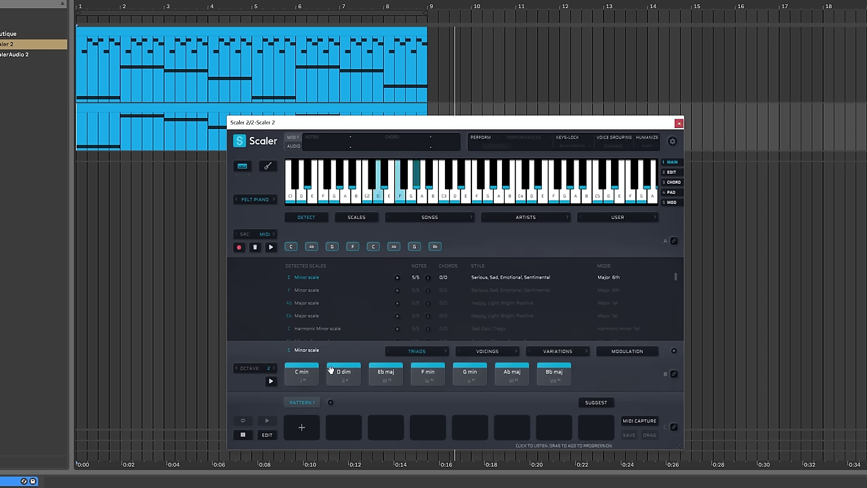
pyautogui.click(298, 373)
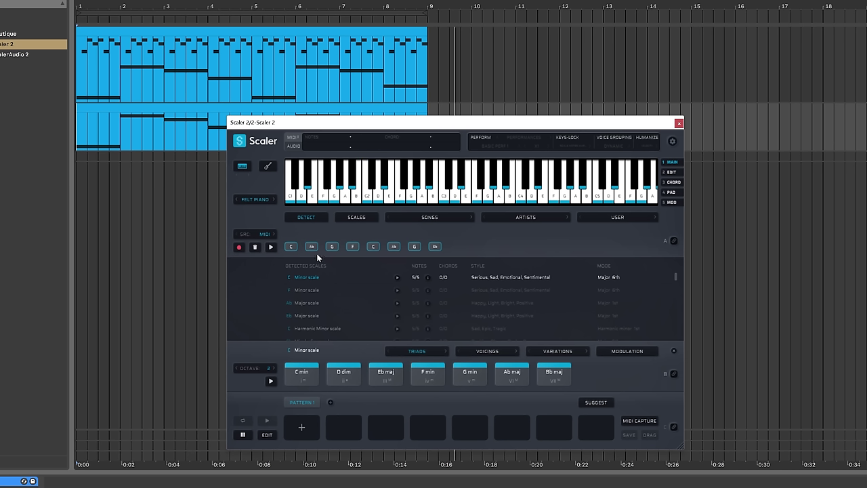
pyautogui.click(302, 375)
pyautogui.click(300, 374)
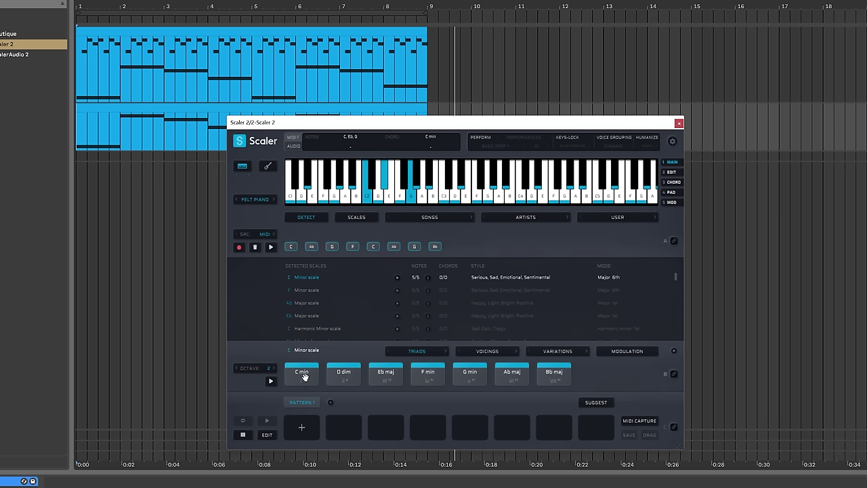
pyautogui.click(498, 373)
pyautogui.click(498, 374)
pyautogui.click(465, 377)
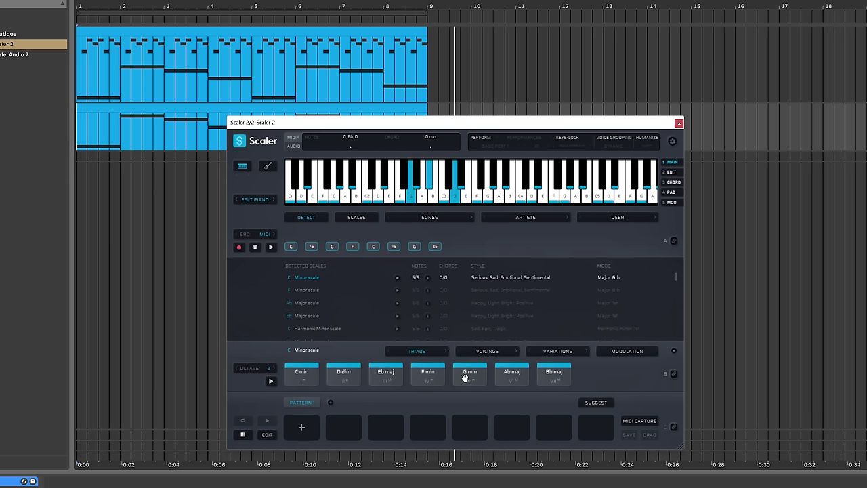
# - Switch the chord set to 11ths and audition C min11, Ab maj9 #11 and G min11(b9)
pyautogui.click(419, 352)
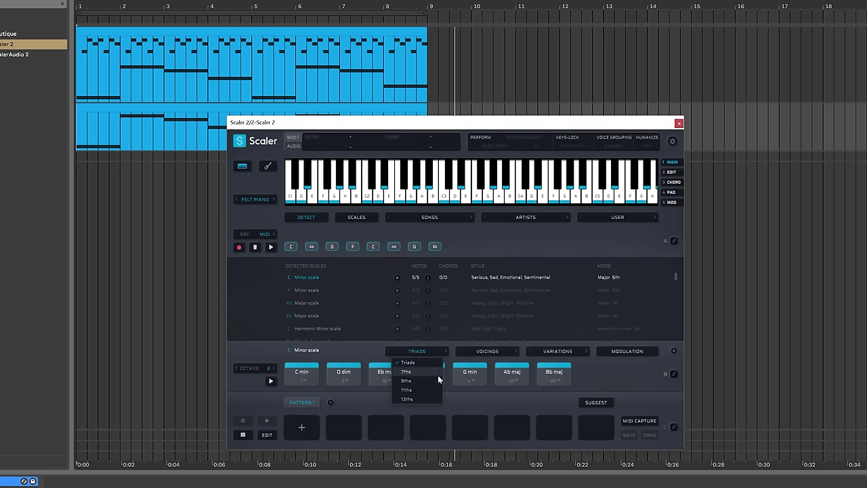
pyautogui.click(415, 390)
pyautogui.click(301, 373)
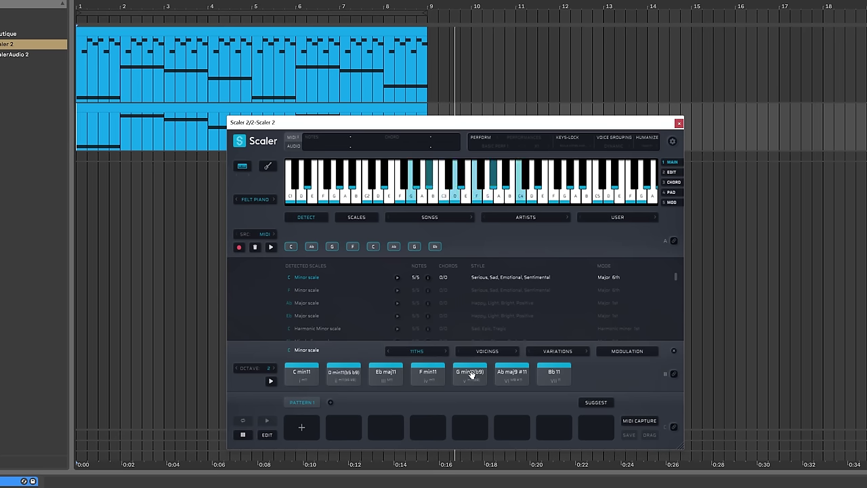
pyautogui.click(509, 374)
pyautogui.click(460, 381)
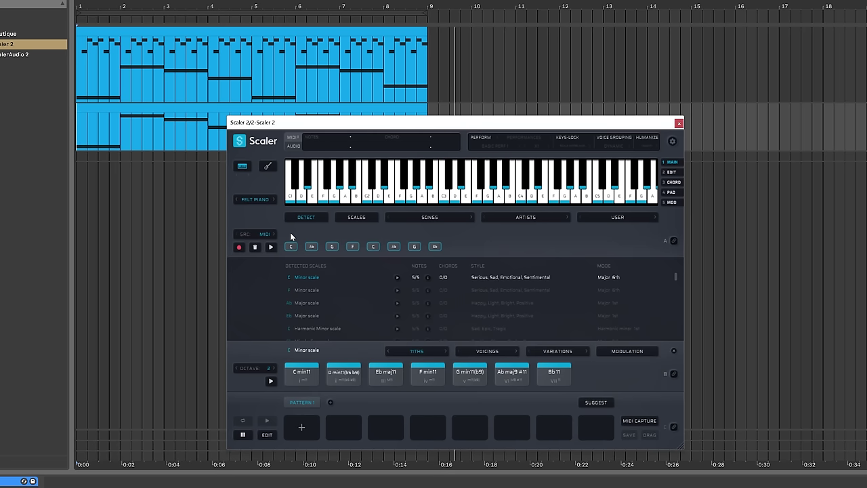
# - Place C min11, Ab maj9 #11, G min11(b9) and F min11 in pattern slots 1–4
pyautogui.moveTo(302, 373); pyautogui.dragTo(301, 425)
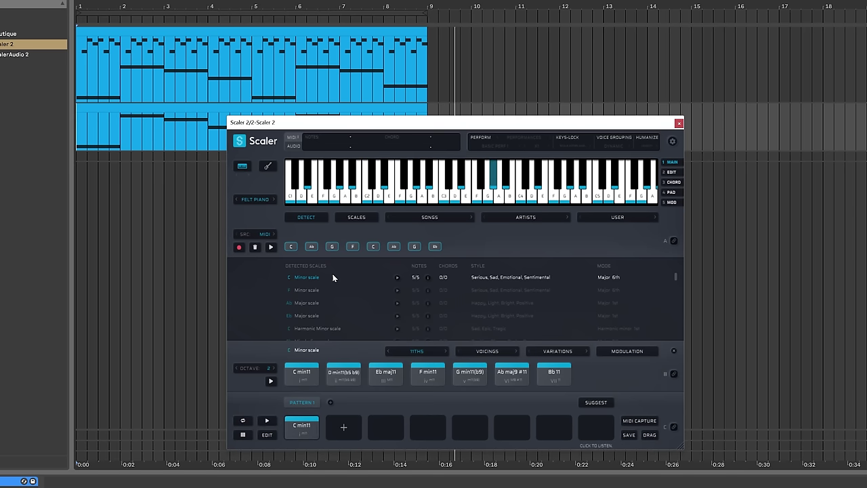
pyautogui.click(508, 374)
pyautogui.moveTo(510, 373); pyautogui.dragTo(341, 426)
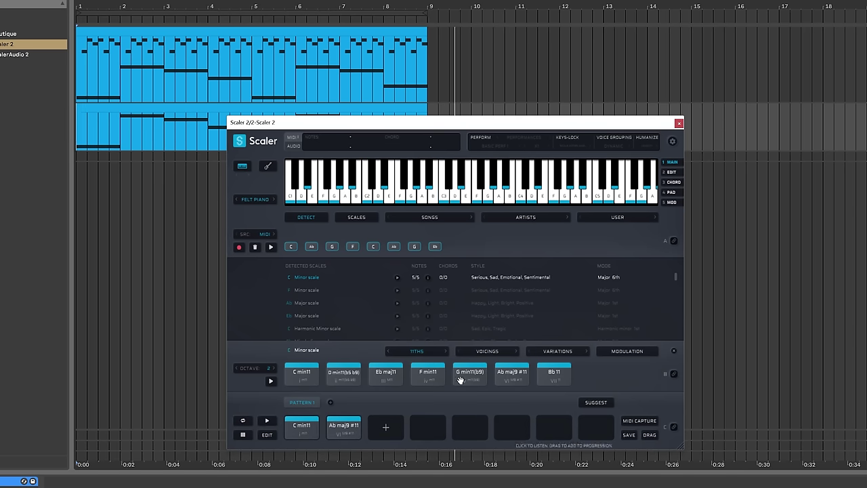
pyautogui.moveTo(470, 371); pyautogui.dragTo(385, 425)
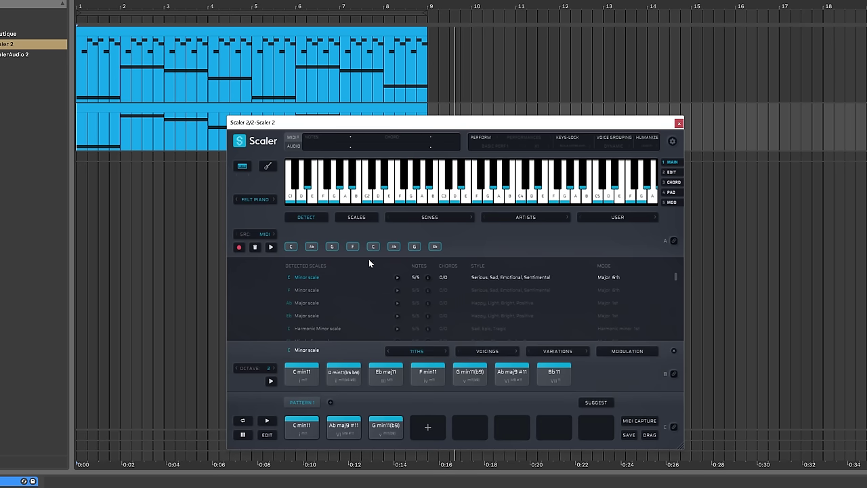
pyautogui.click(379, 374)
pyautogui.moveTo(427, 372); pyautogui.dragTo(428, 428)
# - Fill pattern slots 5–8 with C min11, Ab maj9 #11, G min11(b9) and Eb maj11
pyautogui.moveTo(298, 378); pyautogui.dragTo(470, 421)
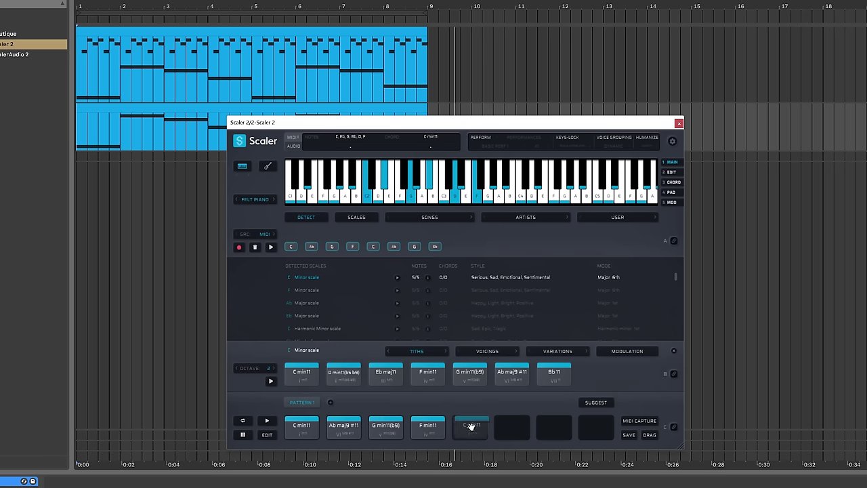
pyautogui.moveTo(513, 373); pyautogui.dragTo(511, 427)
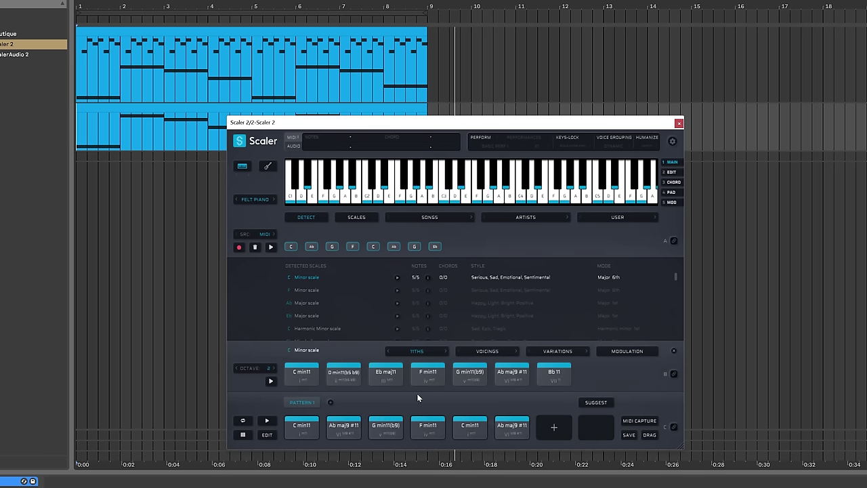
pyautogui.click(380, 376)
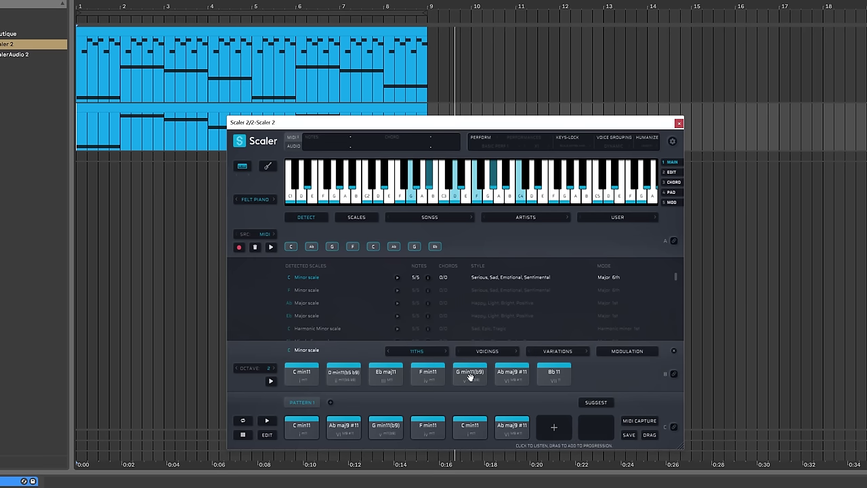
pyautogui.moveTo(470, 376); pyautogui.dragTo(549, 423)
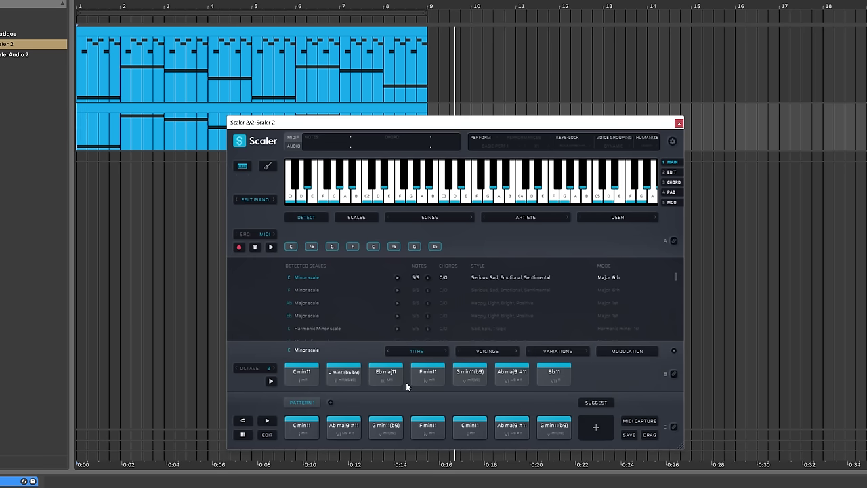
pyautogui.moveTo(378, 374); pyautogui.dragTo(586, 429)
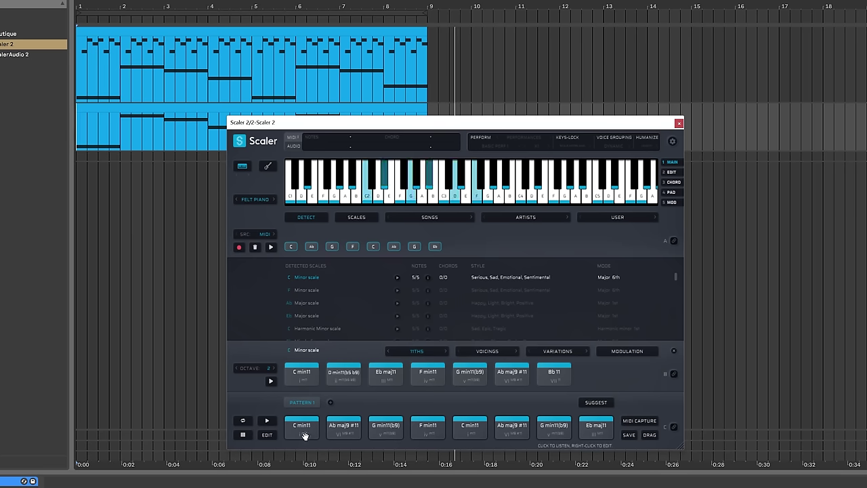
# - Audition the progression while enabling Dynamic voice grouping and Humanize set to Both
pyautogui.click(268, 422)
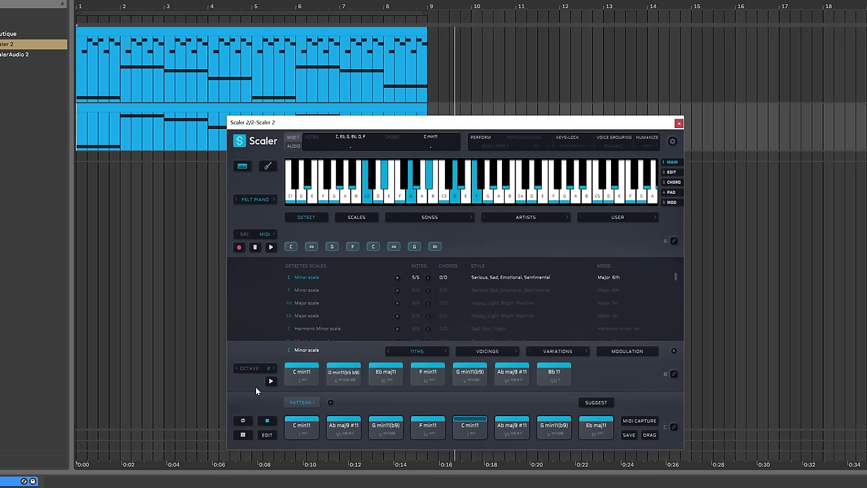
pyautogui.click(270, 422)
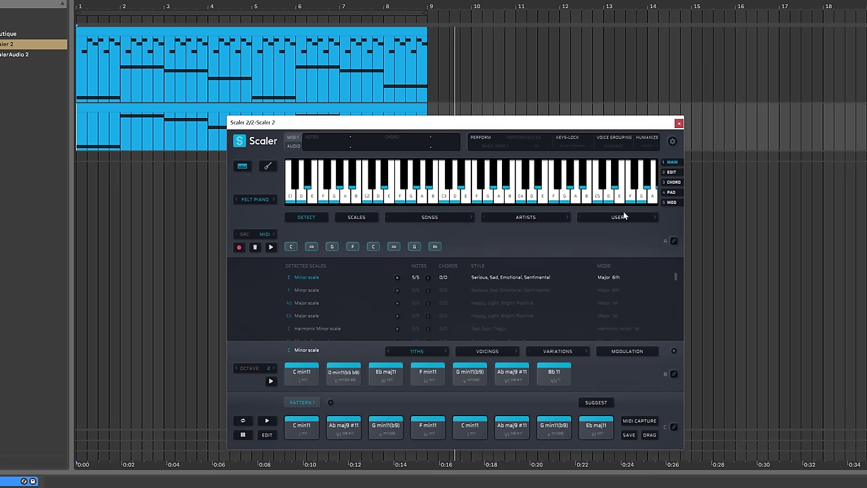
pyautogui.click(612, 141)
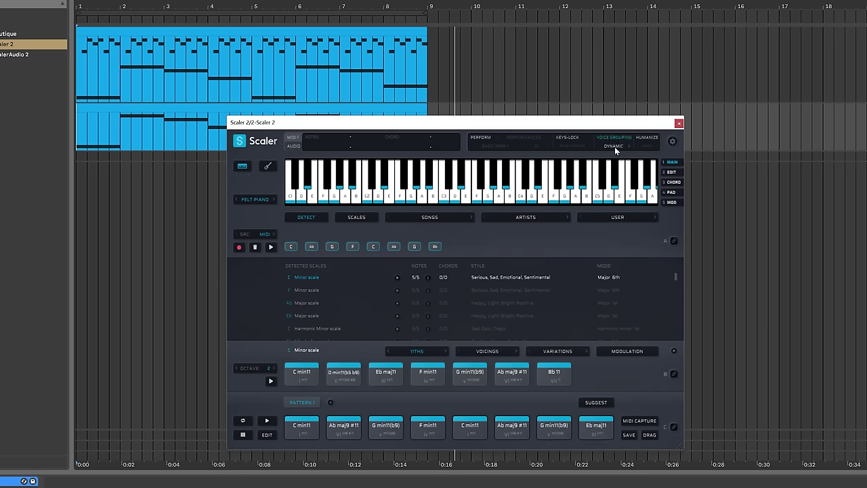
pyautogui.click(268, 421)
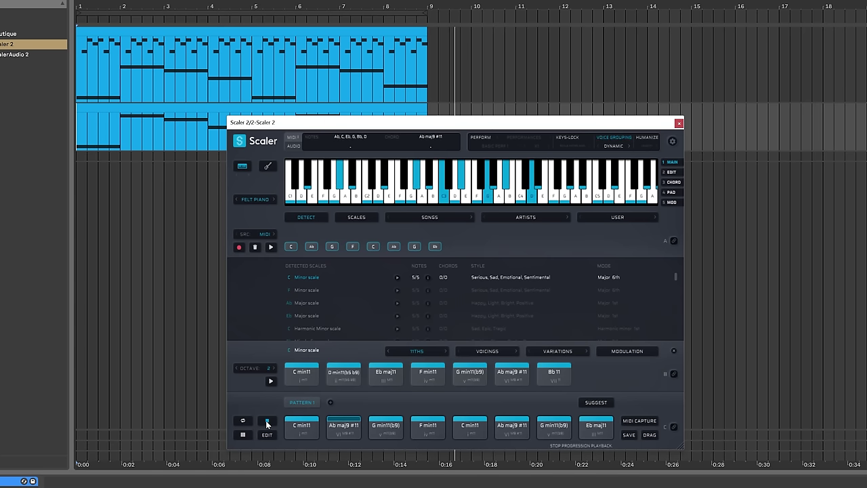
pyautogui.click(267, 422)
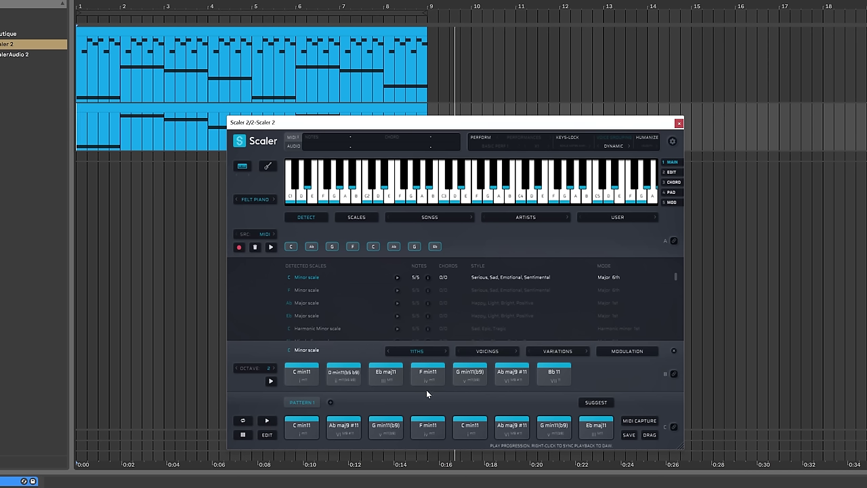
pyautogui.click(654, 138)
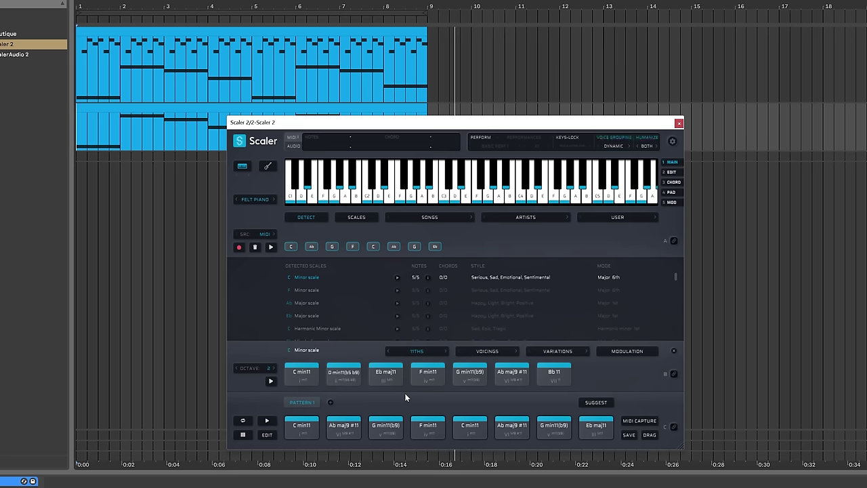
pyautogui.click(266, 420)
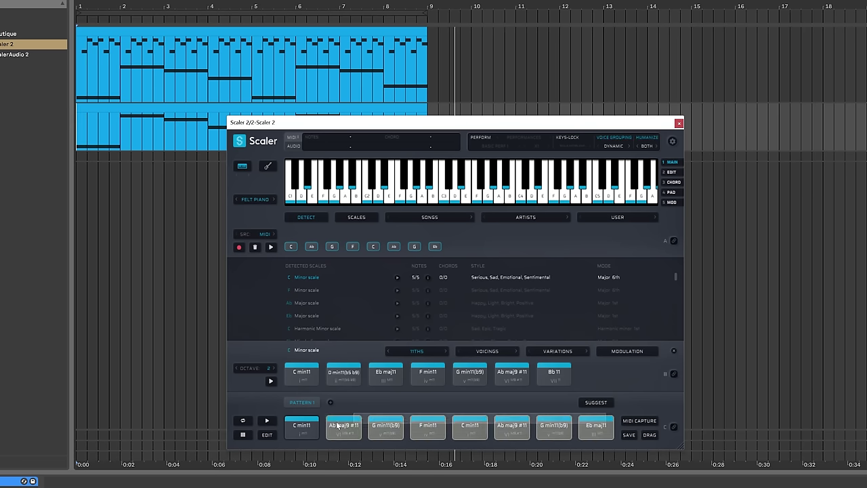
# - Set the progression's chord Duration to x2, enable DAW Sync, and return to Scaler's Main page
pyautogui.click(302, 425)
pyautogui.click(269, 435)
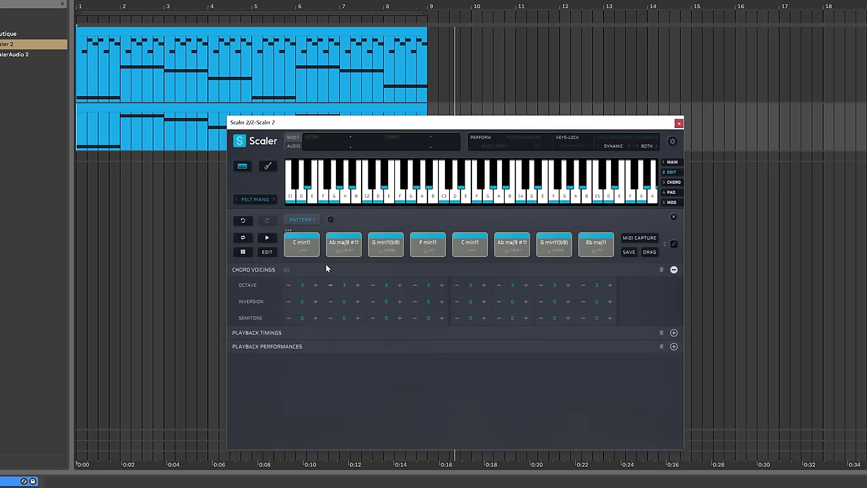
pyautogui.click(673, 332)
pyautogui.click(303, 349)
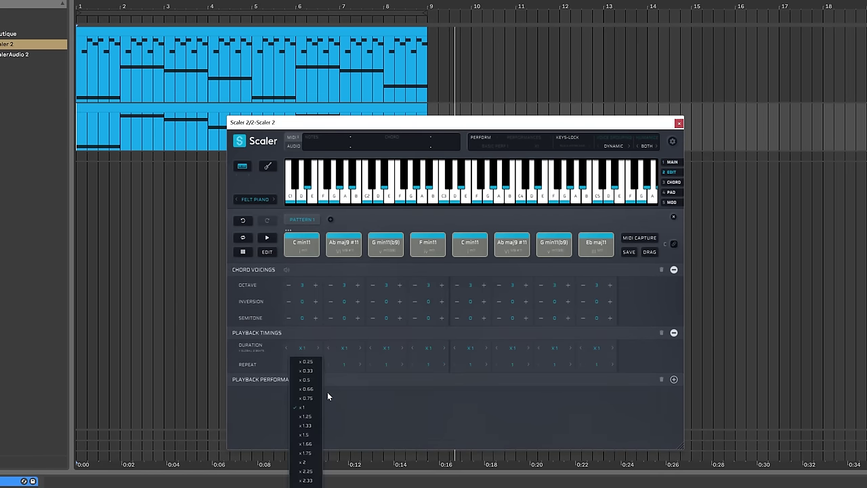
pyautogui.click(304, 462)
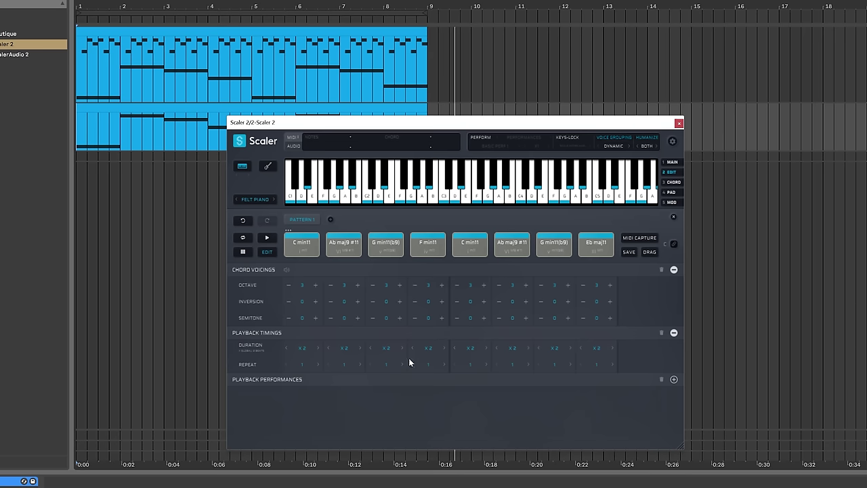
pyautogui.rightClick(265, 240)
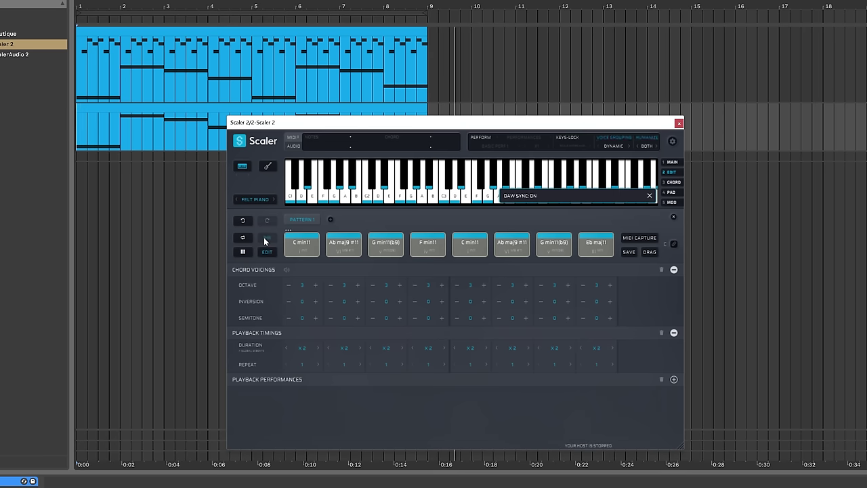
pyautogui.click(674, 217)
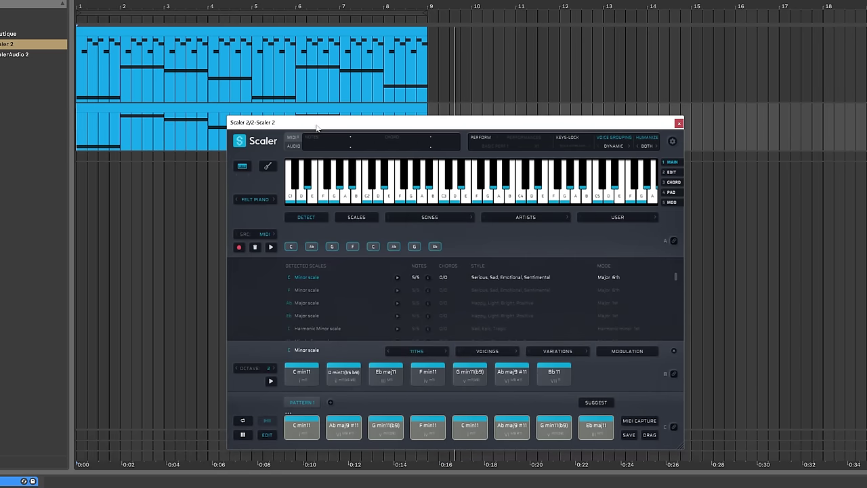
# - Play Ableton's transport to hear the arpeggio with the synced Scaler chords through bar 9
pyautogui.press('space')
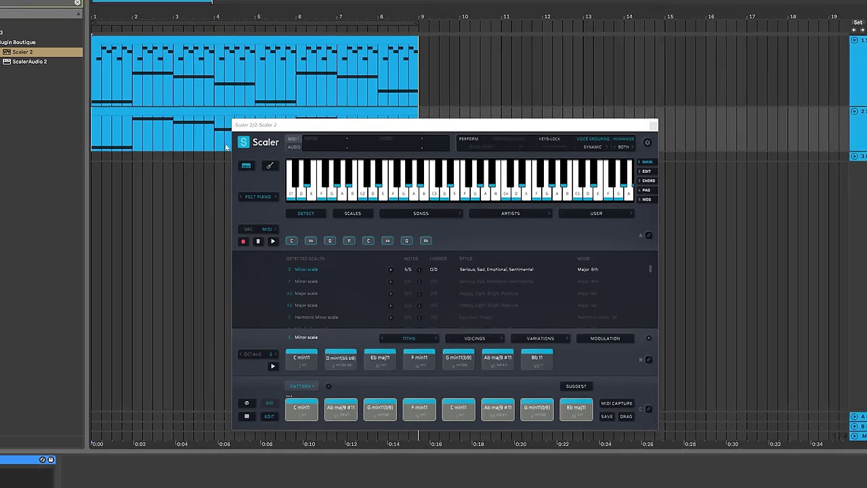
# - Drag Scaler's progression onto the Phase Plant track as an 8-bar Scaler-Chords.mid clip
pyautogui.moveTo(297, 125); pyautogui.dragTo(422, 110)
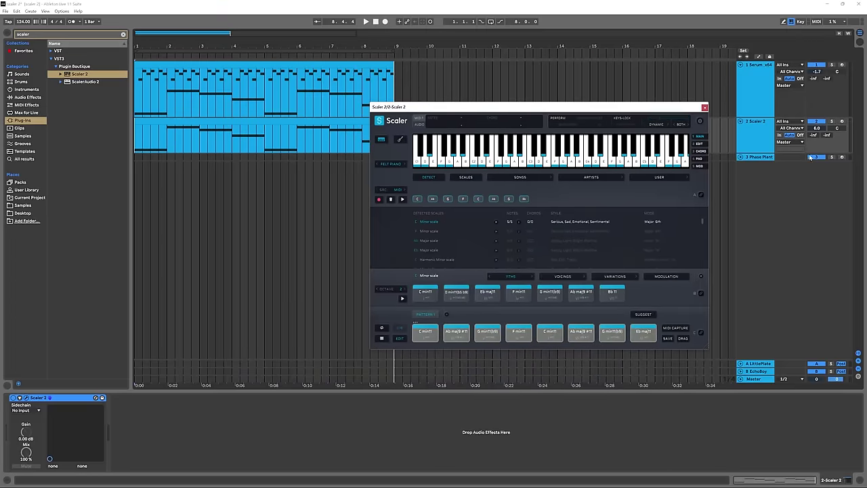
pyautogui.click(742, 157)
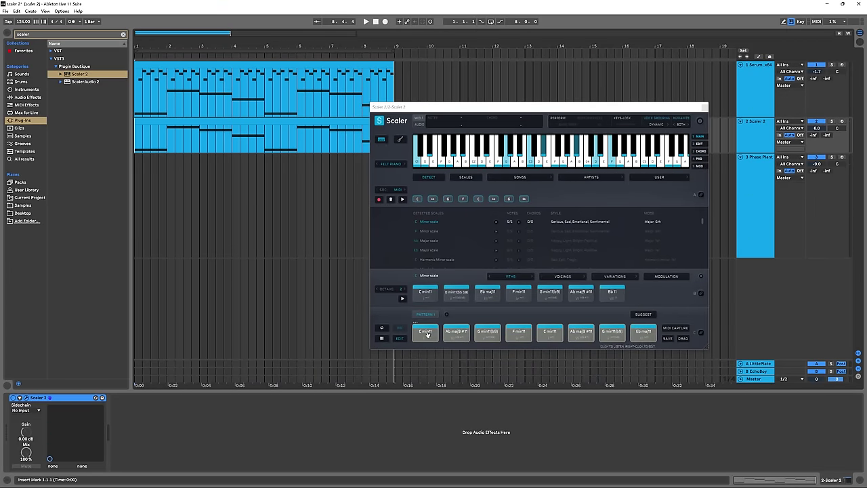
pyautogui.moveTo(425, 331); pyautogui.dragTo(138, 172)
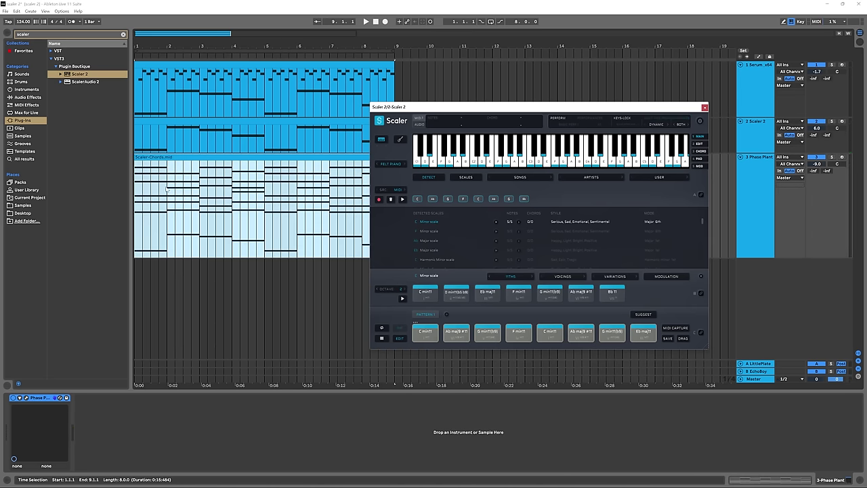
pyautogui.click(183, 160)
pyautogui.moveTo(192, 48); pyautogui.dragTo(364, 32)
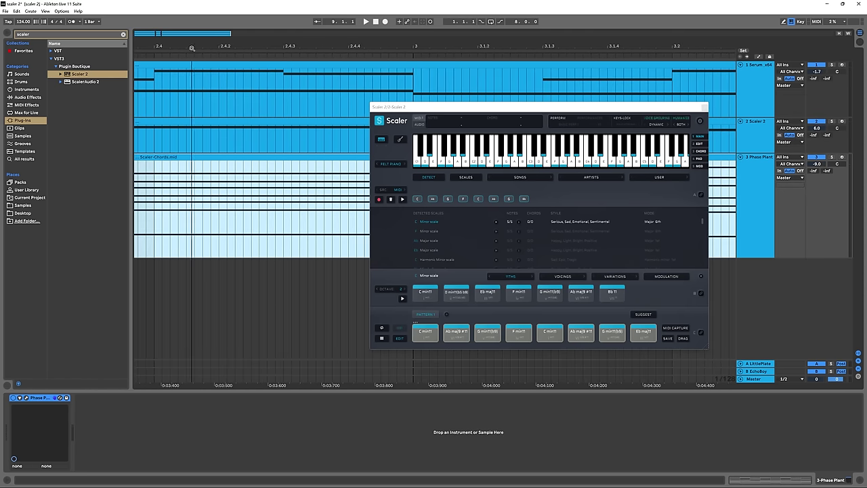
pyautogui.hscroll(3, 272, 183)
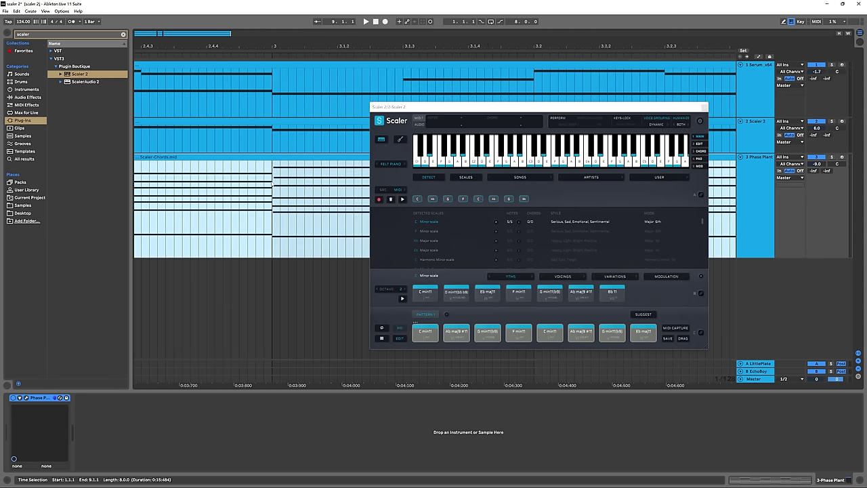
# - Open the Scaler-Chords clip's notes, zoom out to bars 1–12, and play from bar 1
pyautogui.doubleClick(286, 232)
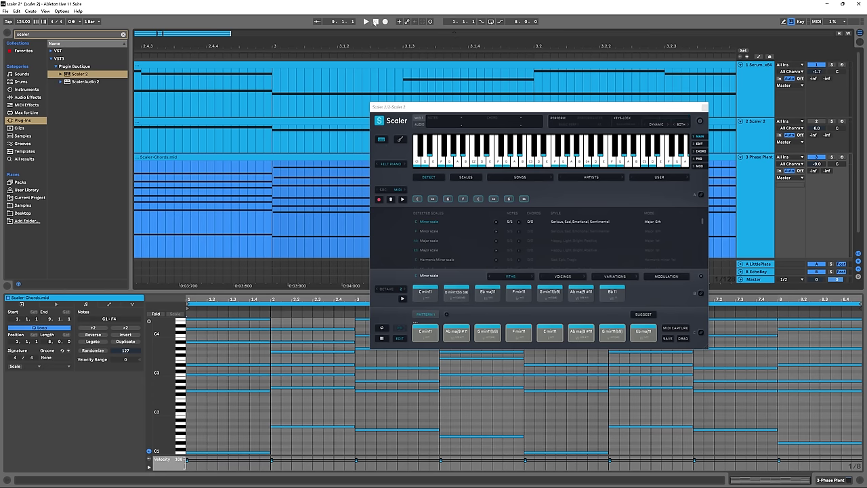
pyautogui.click(376, 22)
pyautogui.moveTo(245, 55); pyautogui.dragTo(245, 48)
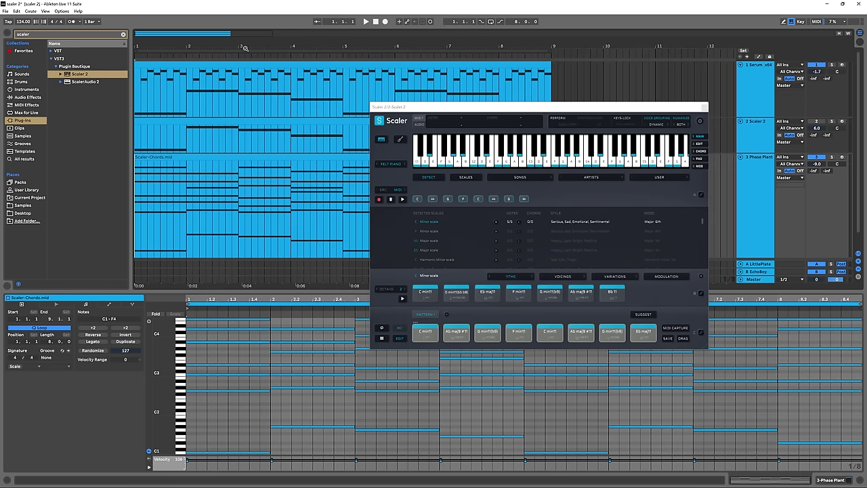
pyautogui.press('space')
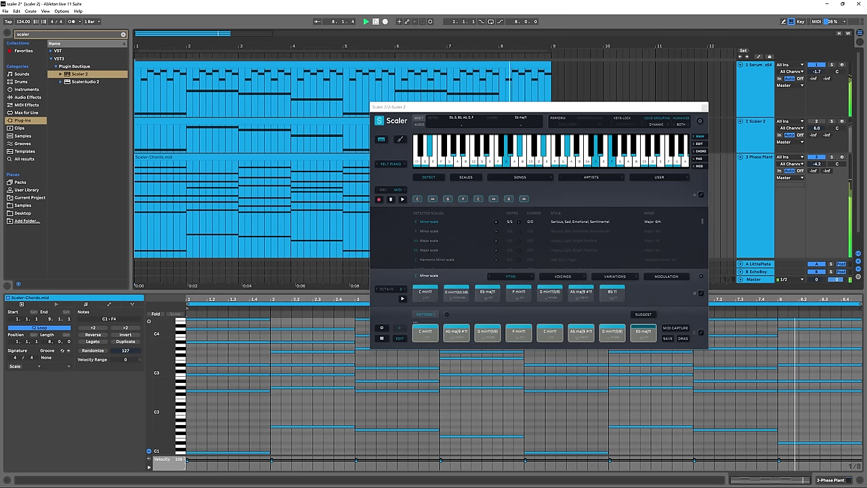
# - Stop playback and show the Scaler 2 bass clip with notes G#3, G3, F3 and D#3
pyautogui.click(376, 22)
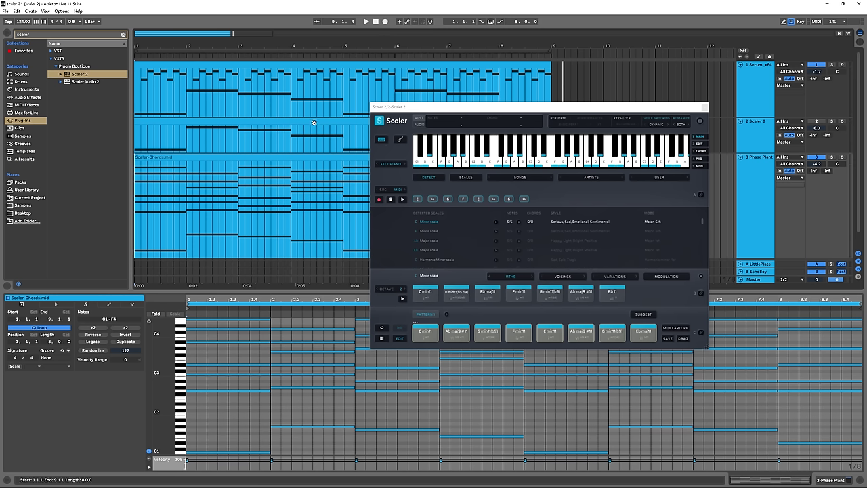
pyautogui.click(285, 141)
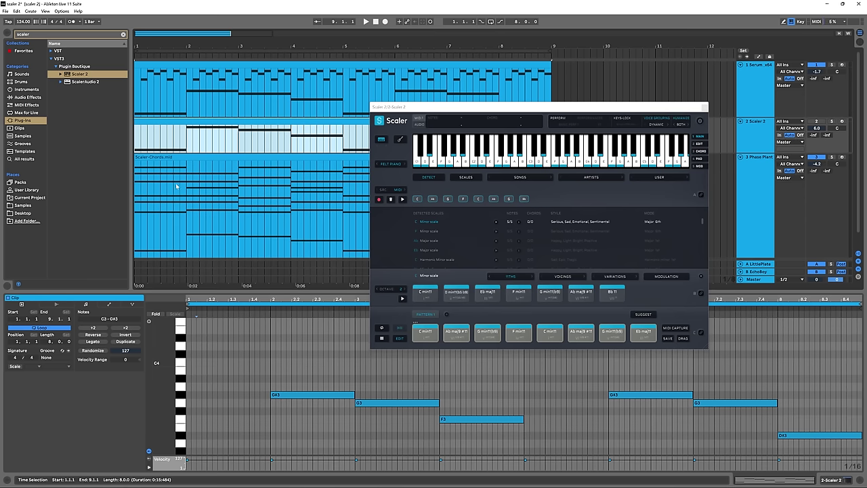